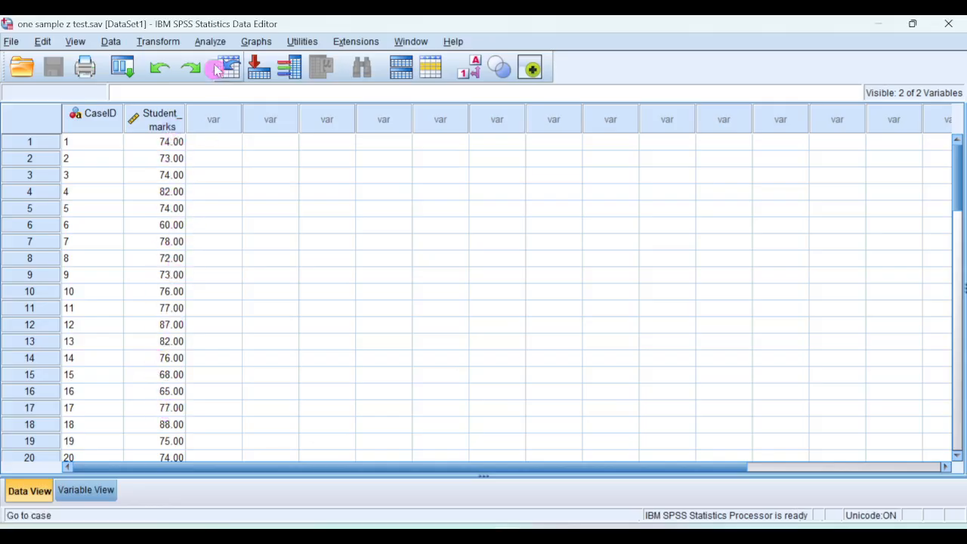
Step: Run an Explore analysis with Student_marks as the dependent variable, including descriptives with a 95% confidence interval for the mean
click(209, 41)
mouse_move(270, 83)
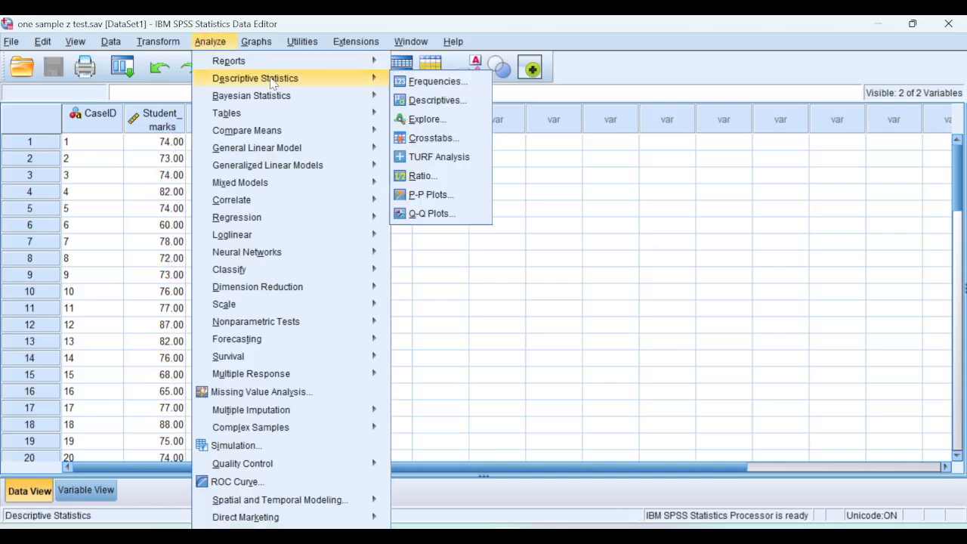
click(425, 121)
click(423, 173)
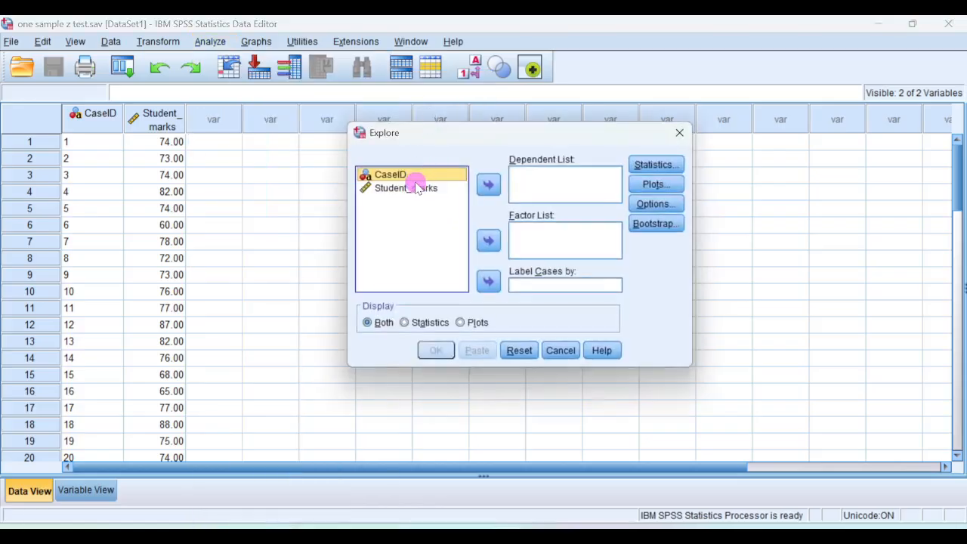
click(416, 189)
click(488, 185)
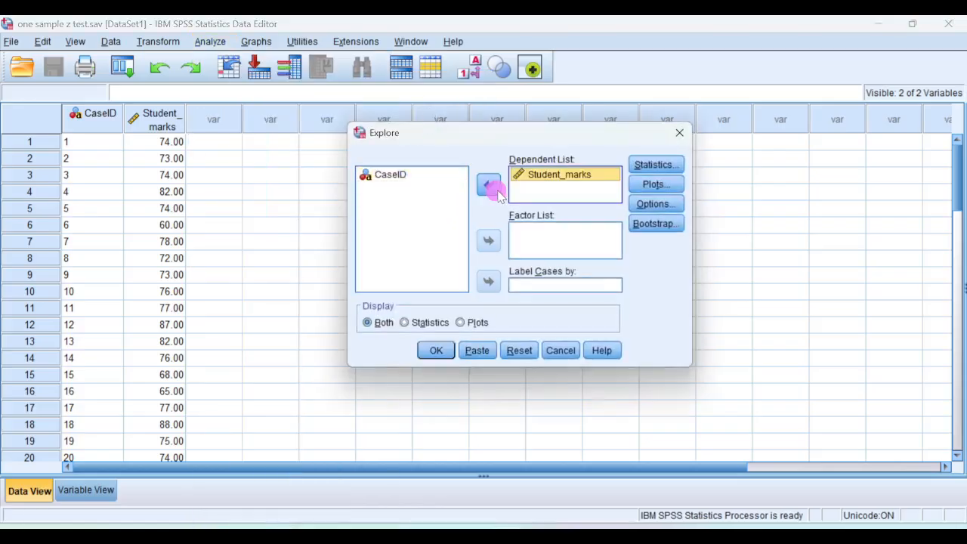
click(665, 166)
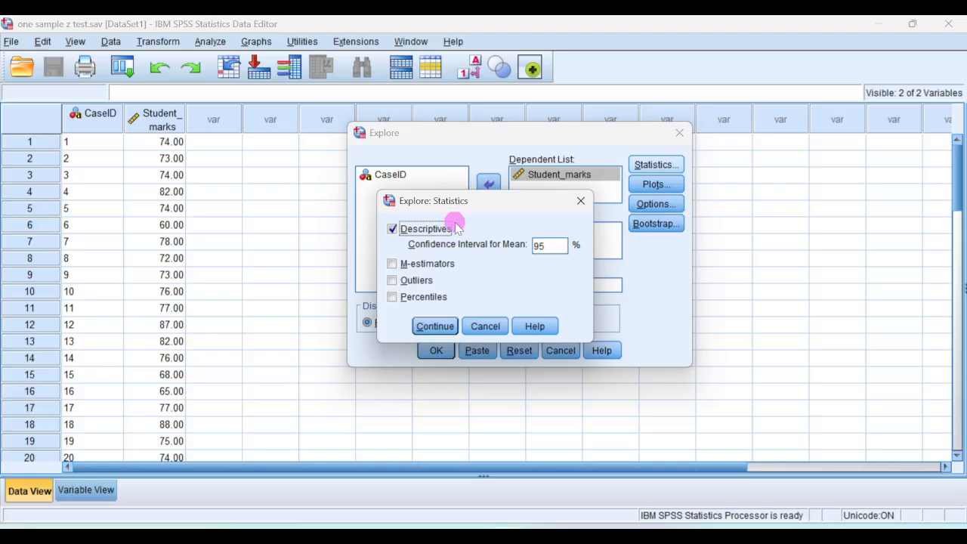
click(435, 326)
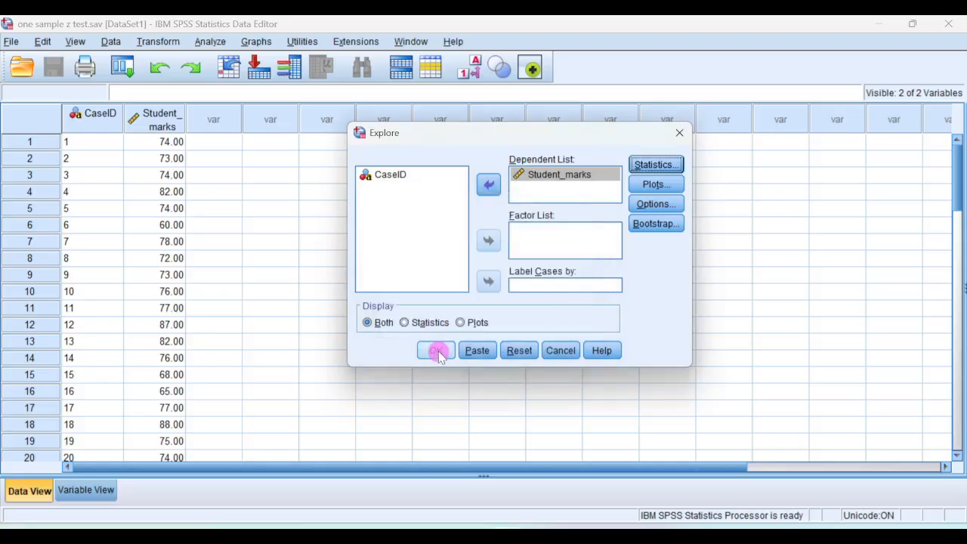
click(436, 351)
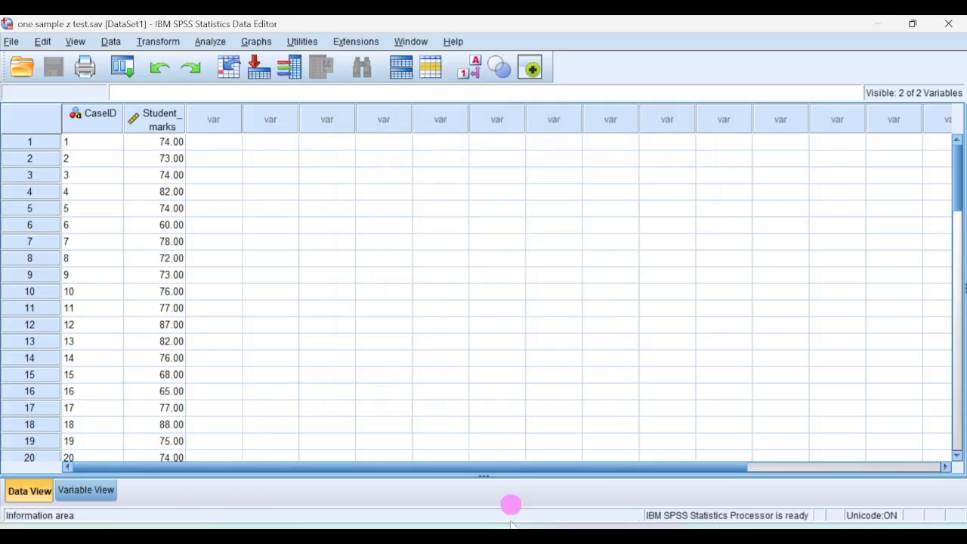
Step: Examine the Explore output's Case Processing Summary and Descriptives tables for the sample size, mean and other statistics of Student Marks
mouse_move(511, 529)
click(645, 495)
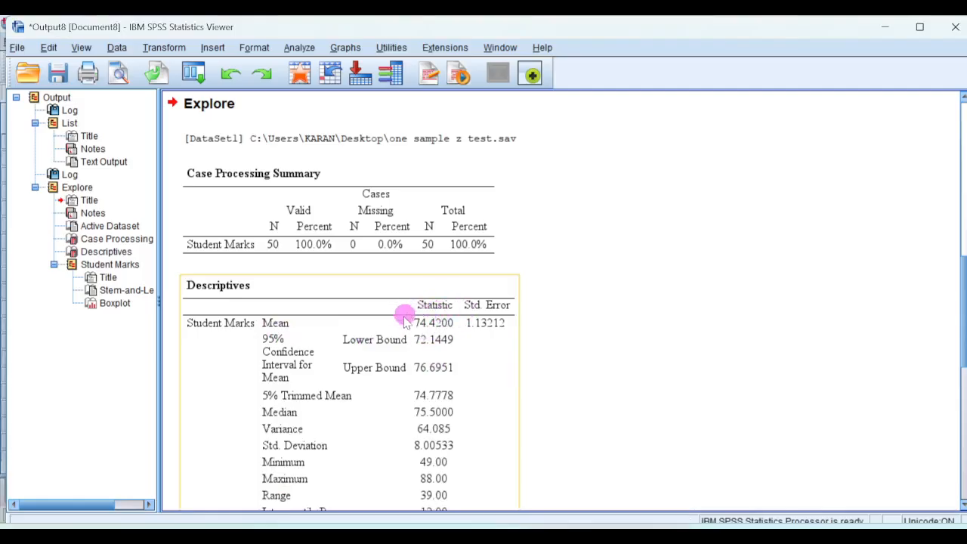
click(327, 244)
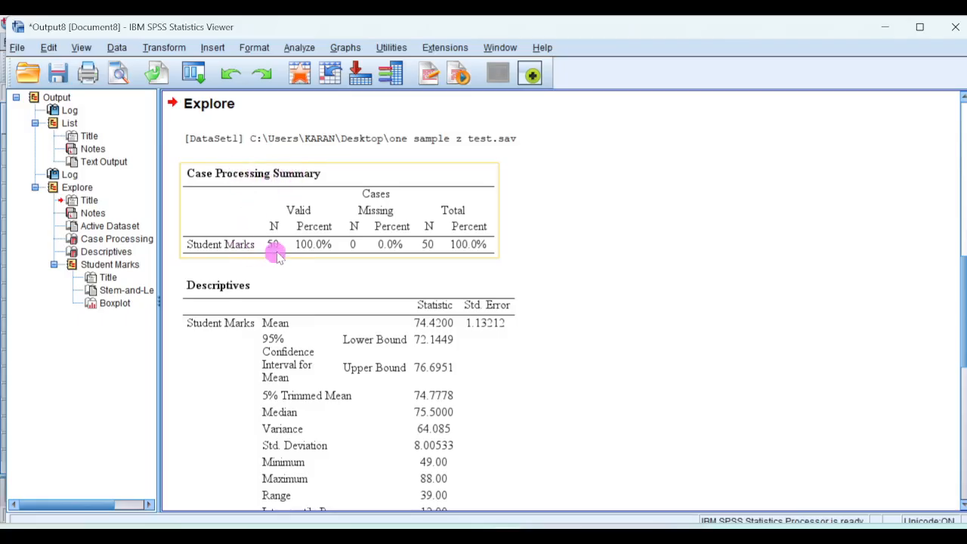
click(382, 262)
click(387, 250)
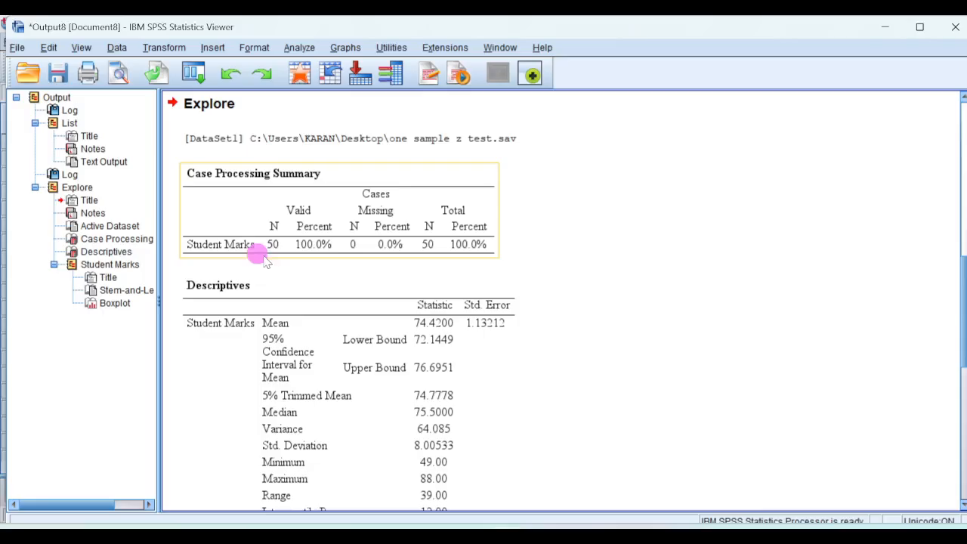
click(410, 280)
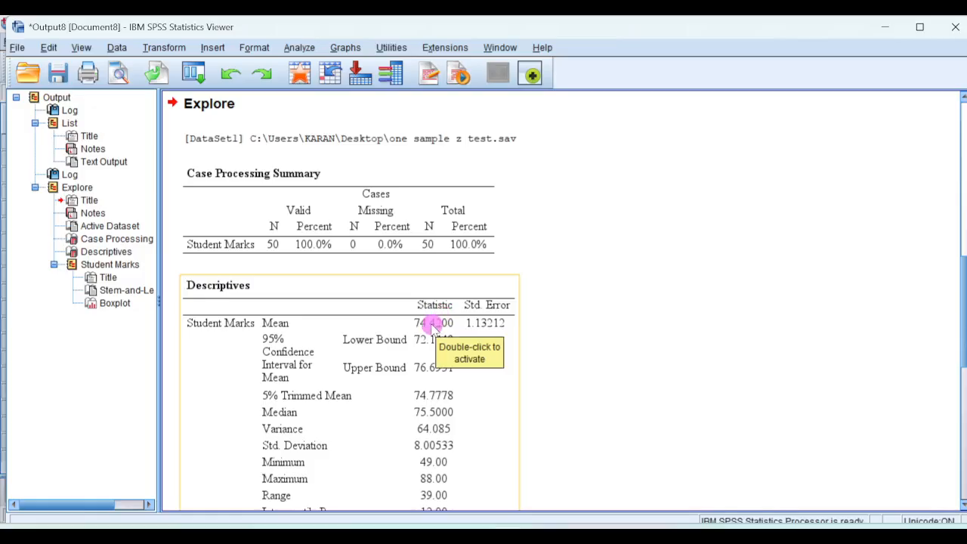
click(650, 283)
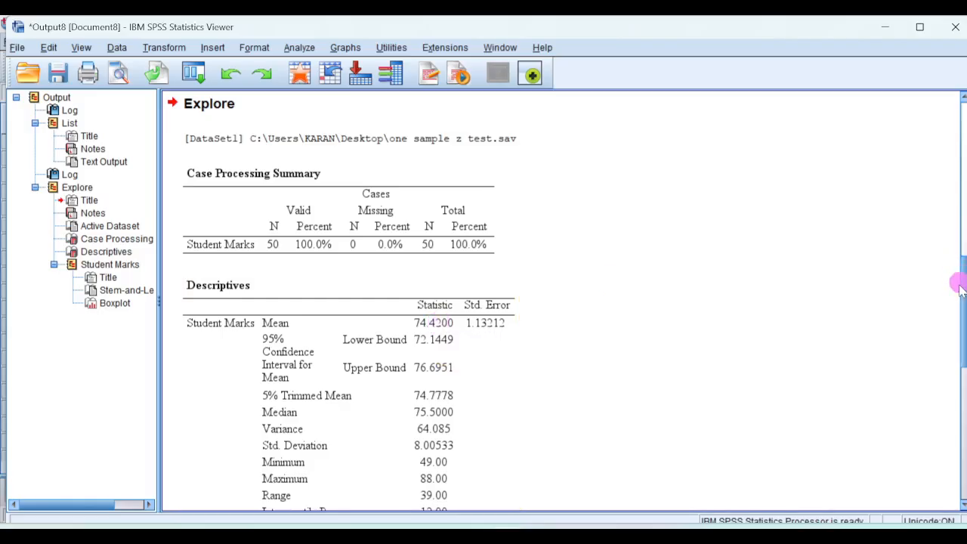
scroll(959, 287, down, 3)
click(308, 427)
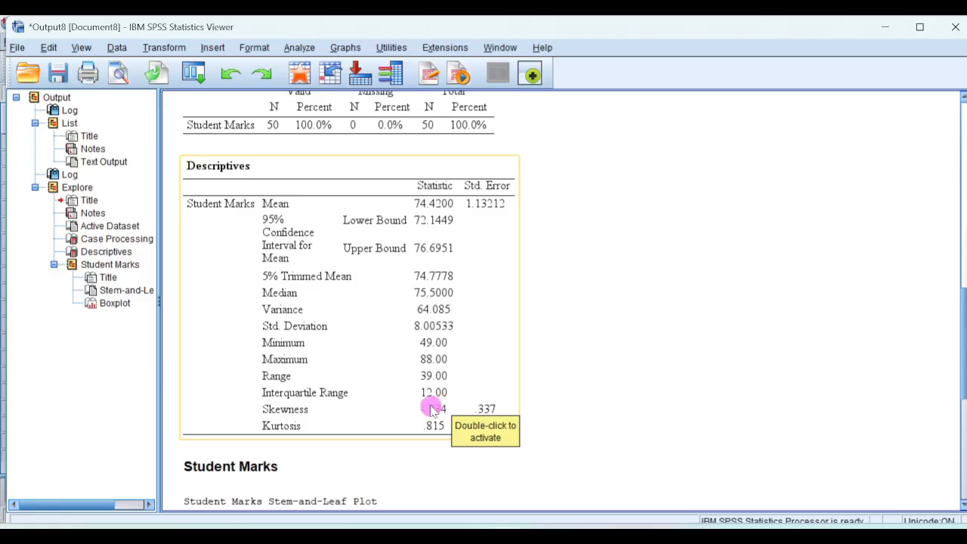
Step: Return to the one sample z test.sav dataset, create a new syntax file and paste the one-sample z-test commands into it
mouse_move(505, 537)
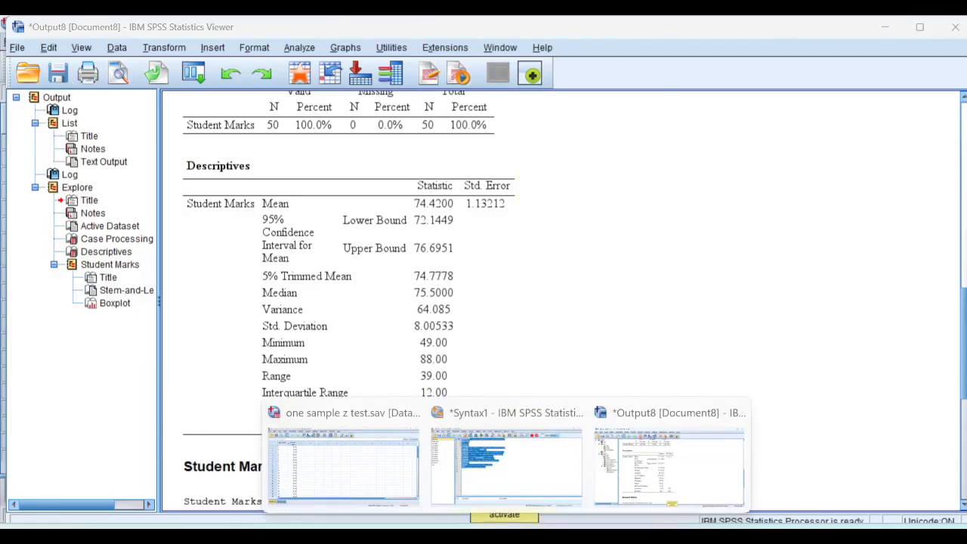
click(406, 460)
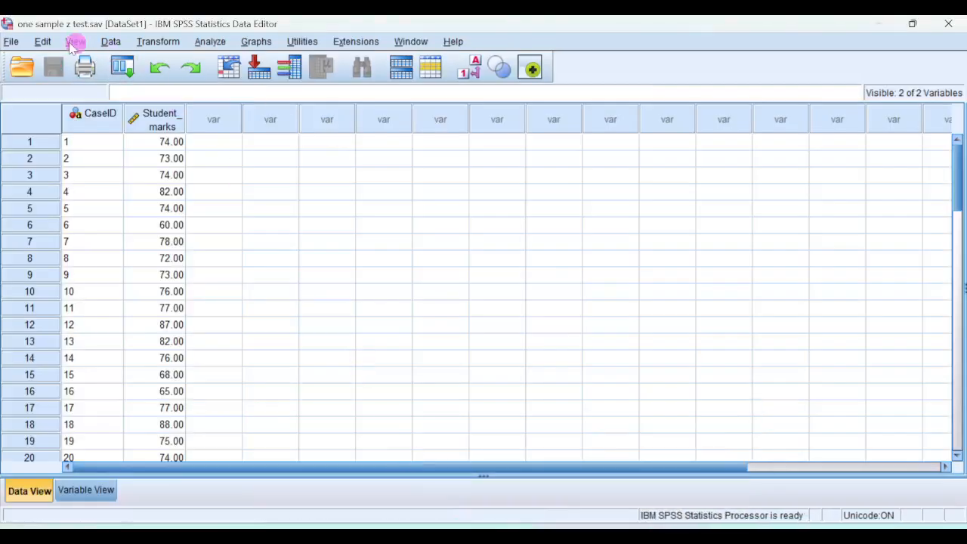
click(12, 42)
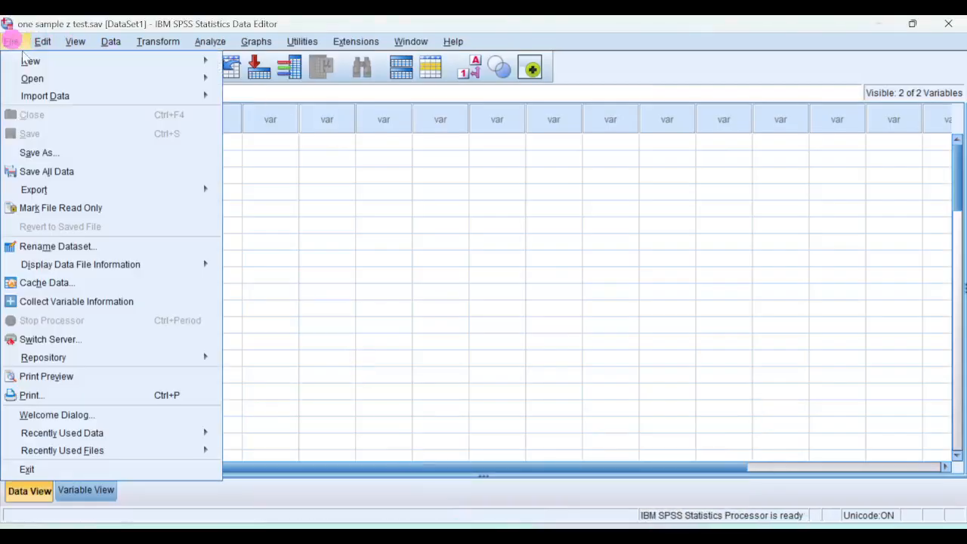
mouse_move(48, 63)
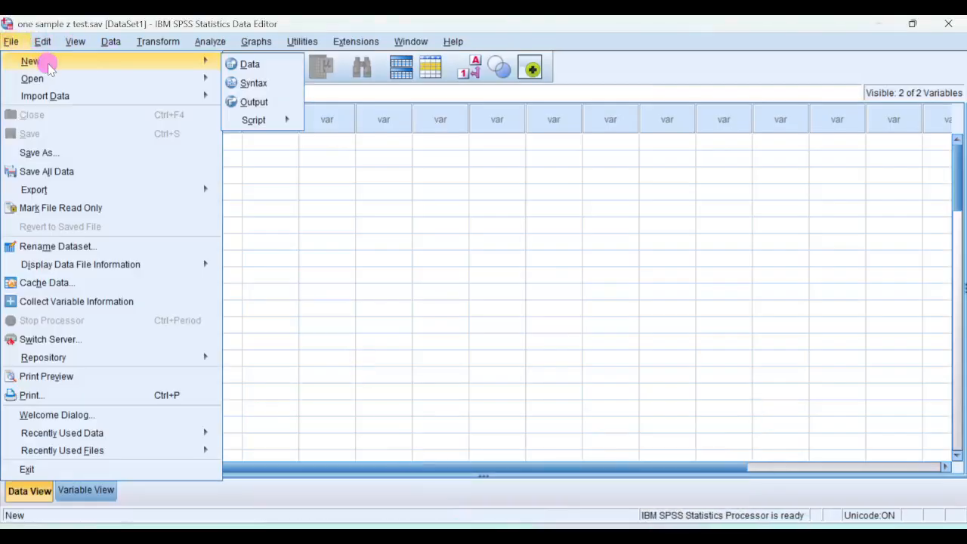
click(245, 82)
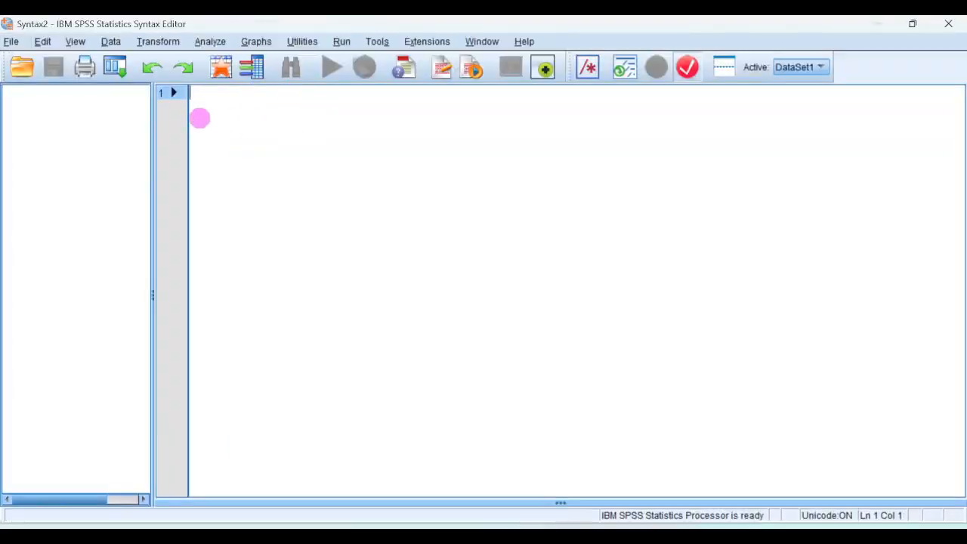
text(data list list / n sample_mean population_mean population_sd begin data 50 74 76 3 end data. Compute mean_difference = sample_mean - population_mean. Compute square_root_n =SQRT(n). Compute standard_difference = population_sd/square_root_n. Compute z_statistic = mean_difference/standard_difference. Compute chi_square = z_statistic*z_statistic. Compute p_value = SIG.CHISQ(chi_square, 1). Compute cohens_d = mean_difference/population_sd. EXECUTE. Formats z_statistic p_value cohens_d (f8.5). LIST z_statistic p_value cohens_d.)
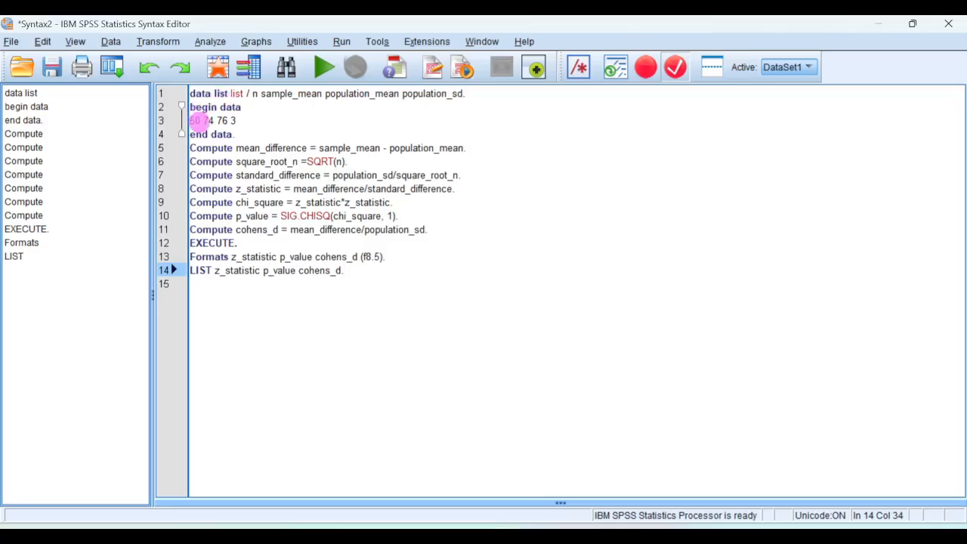
Step: Set the sample mean in the syntax's data line to 74.42
click(195, 121)
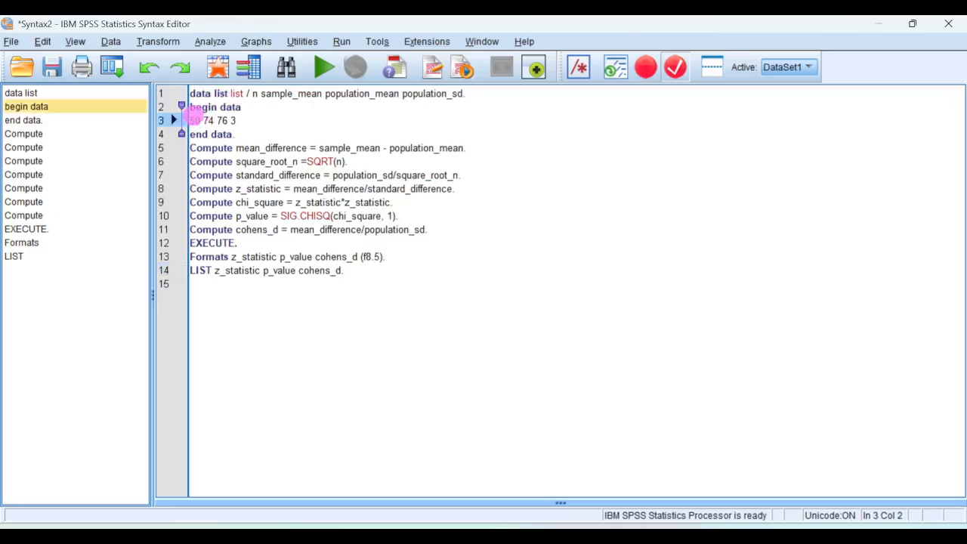
click(212, 121)
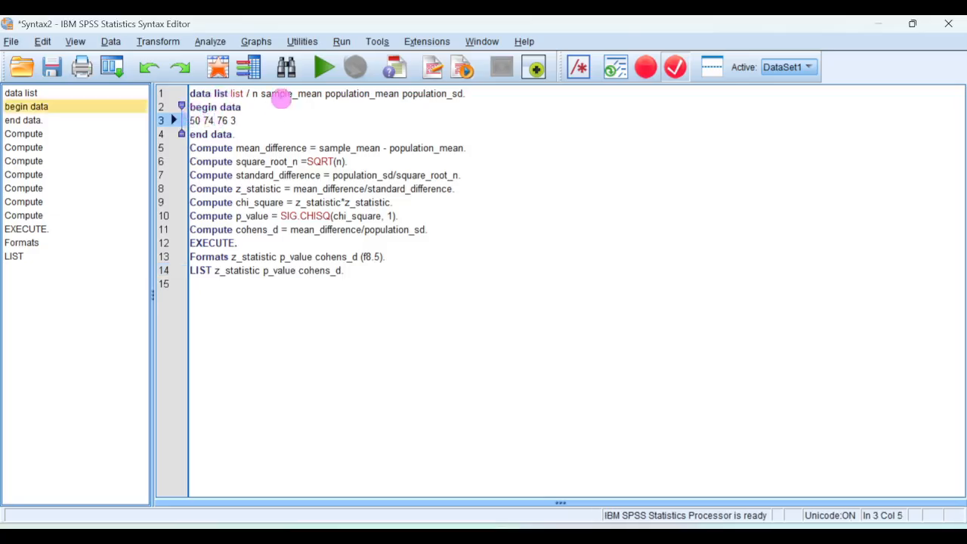
text(.42)
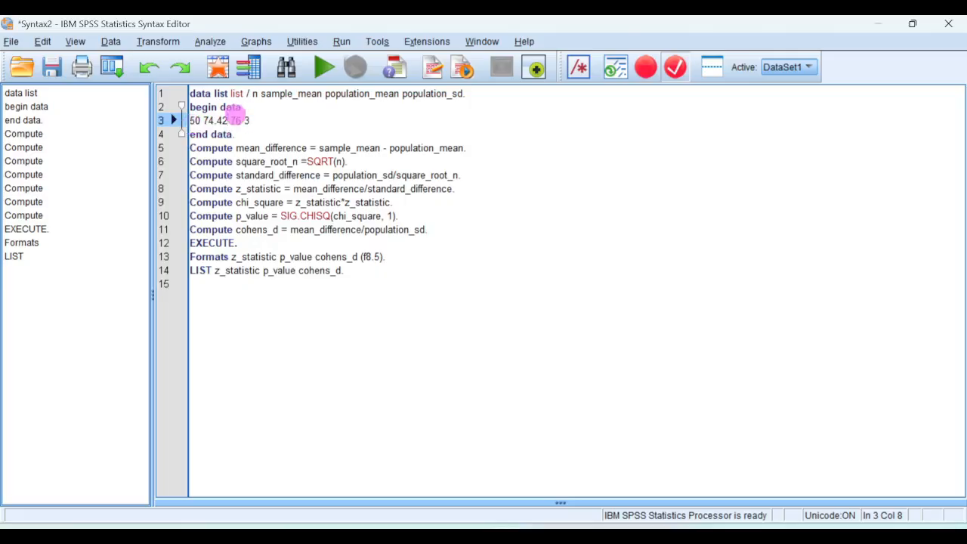
click(43, 107)
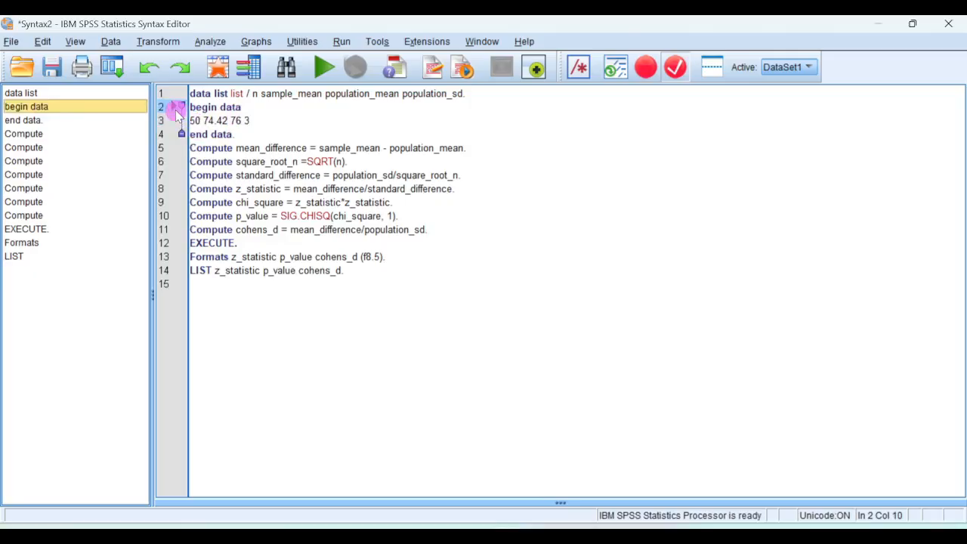
click(179, 121)
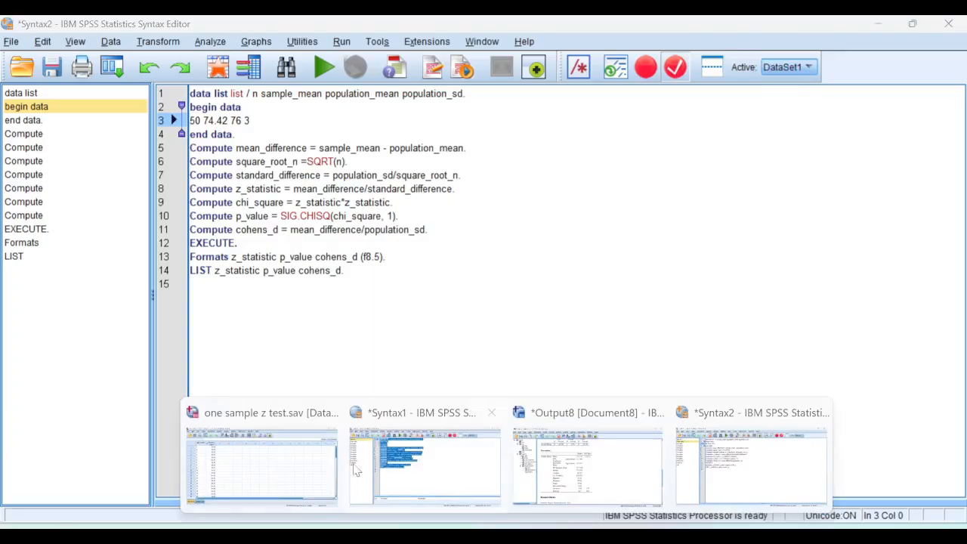
click(291, 460)
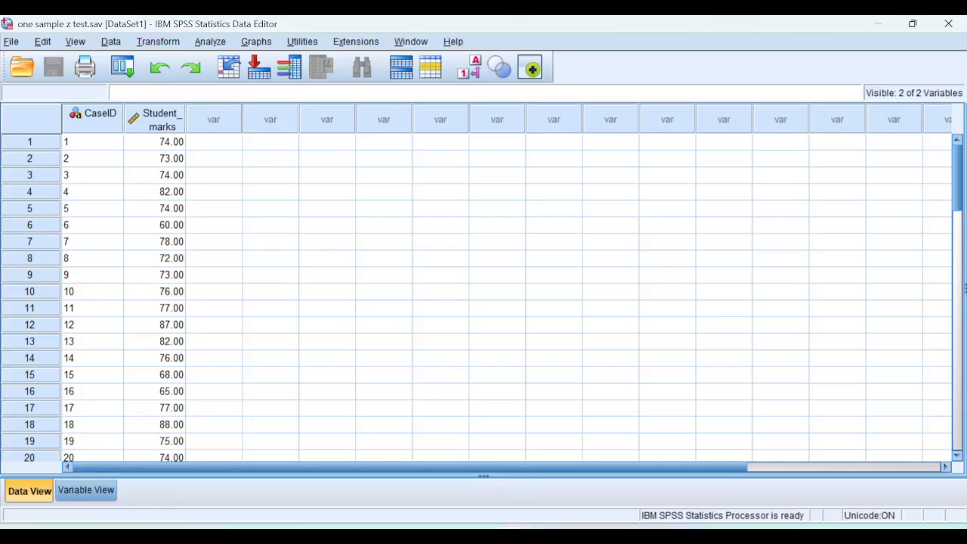
click(506, 536)
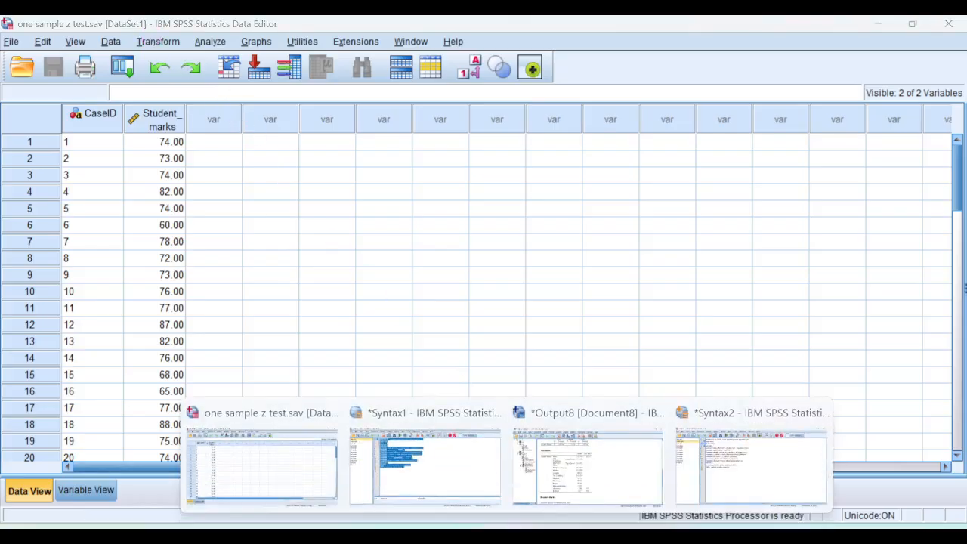
click(801, 472)
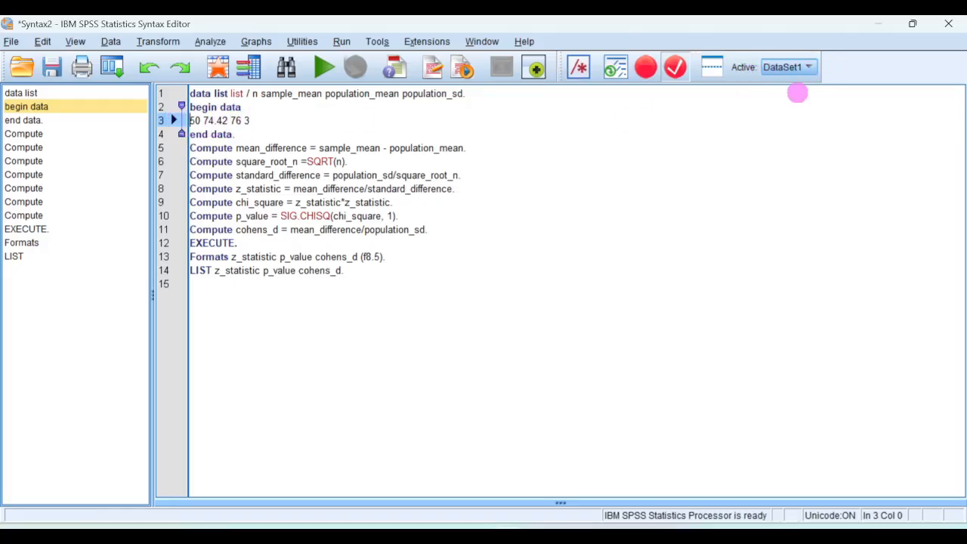
Step: Run all the z-test syntax and select the output listing with the z statistic, p-value and Cohen's d
click(344, 43)
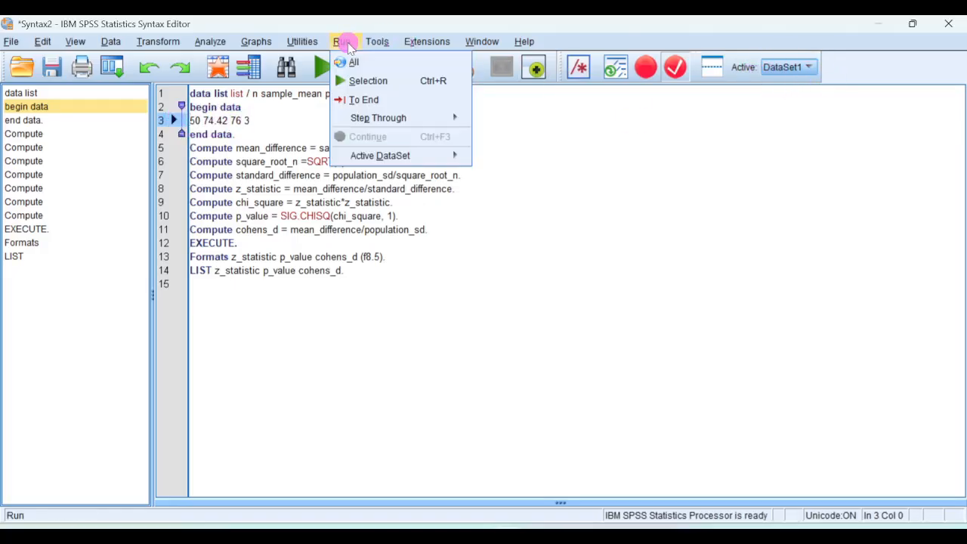
click(355, 65)
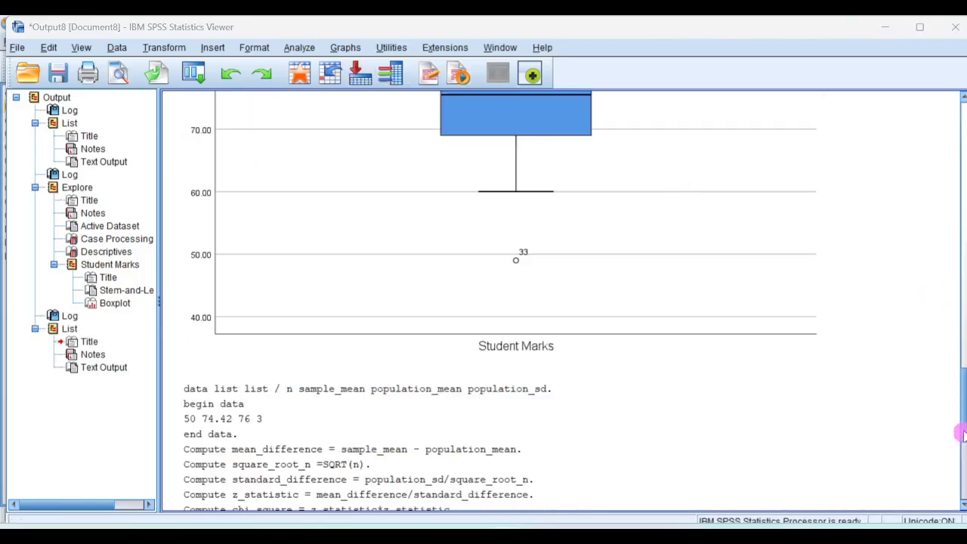
drag(960, 427, 961, 486)
click(321, 349)
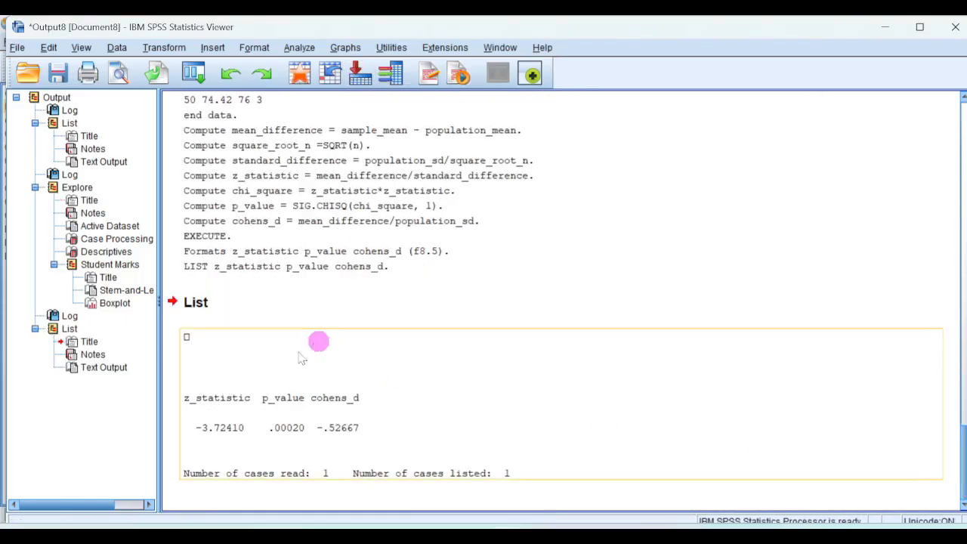
click(240, 352)
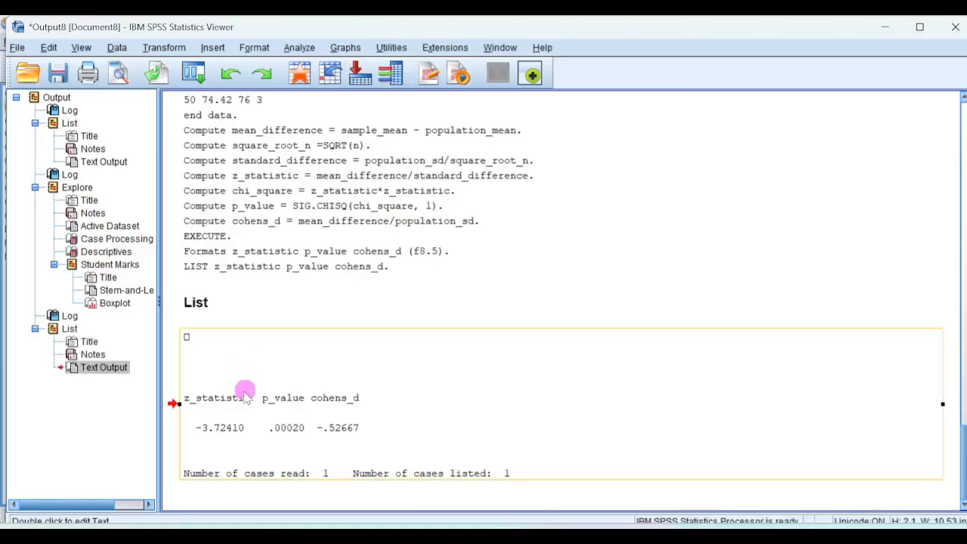